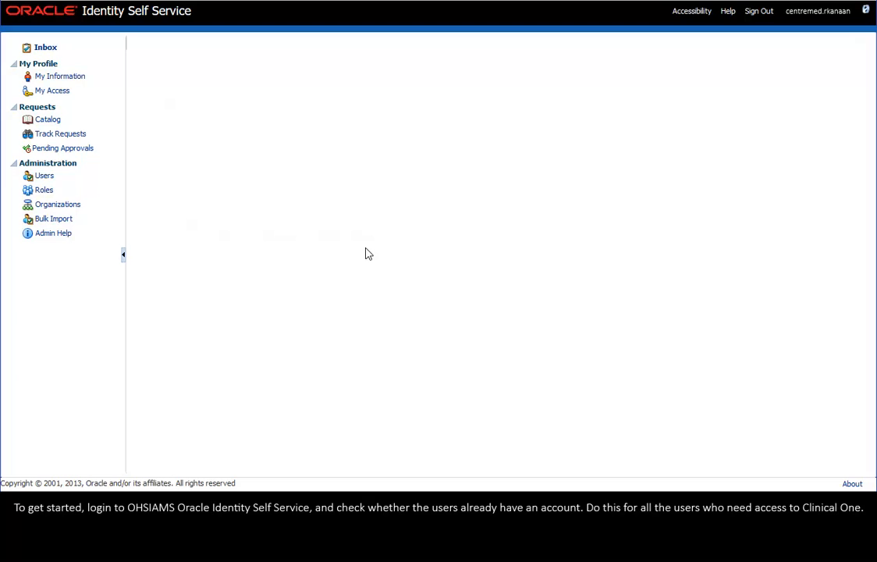
Step: Search users with an Equals match on the new user's pasted e-mail, find none, and start a new user
click(43, 177)
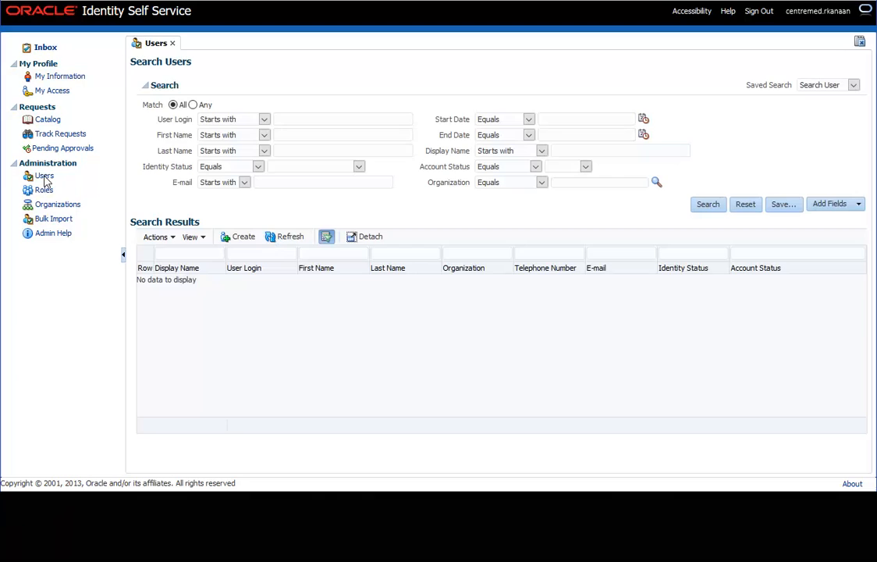
click(244, 183)
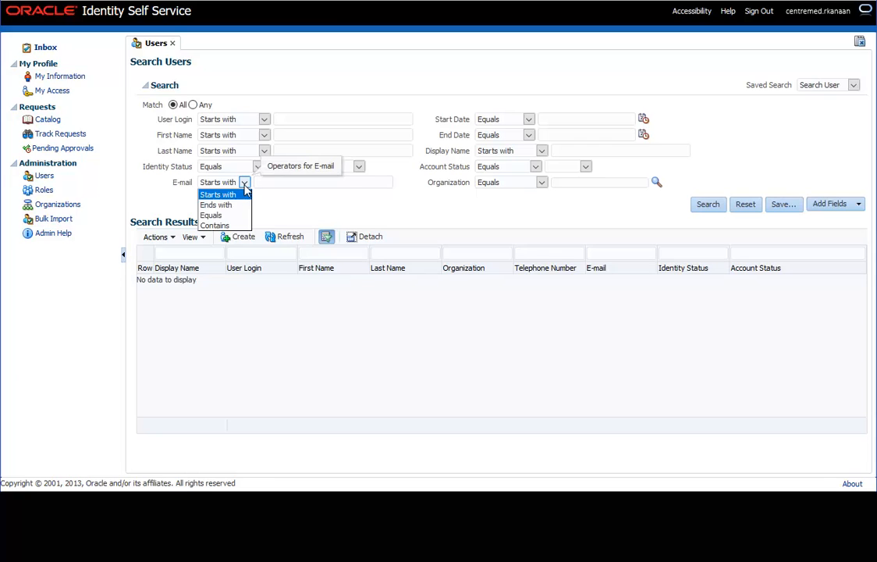
click(212, 213)
click(364, 185)
key(ctrl+v)
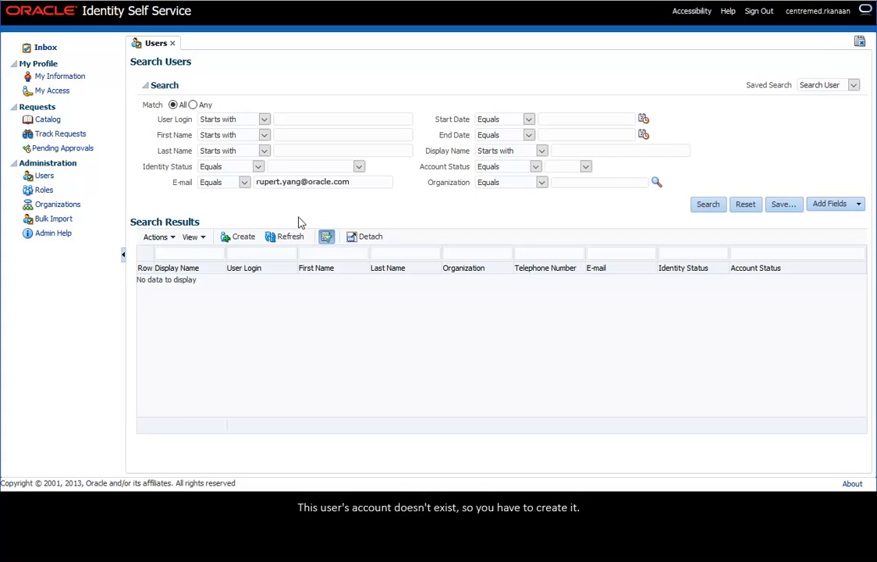
click(242, 238)
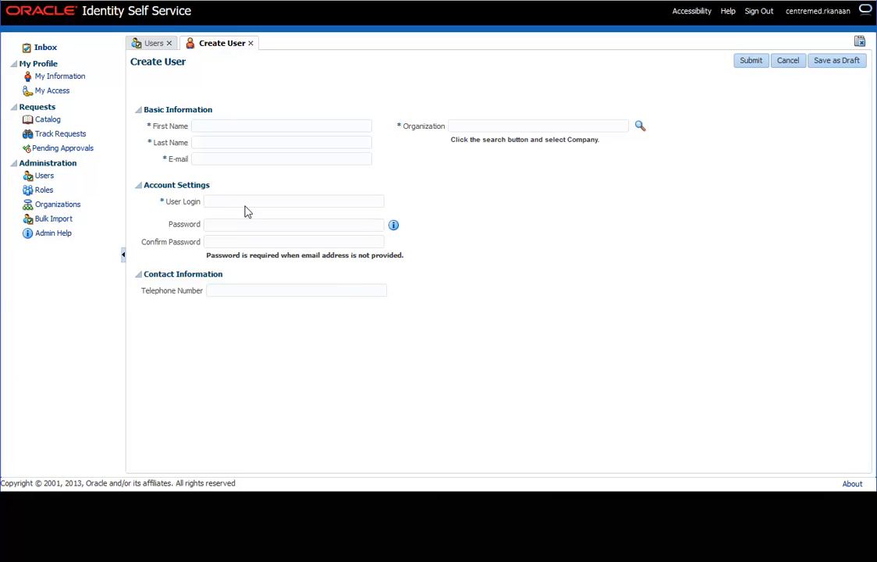
Step: Enter the new user's first name, last name and e-mail address
click(249, 129)
click(235, 144)
click(306, 164)
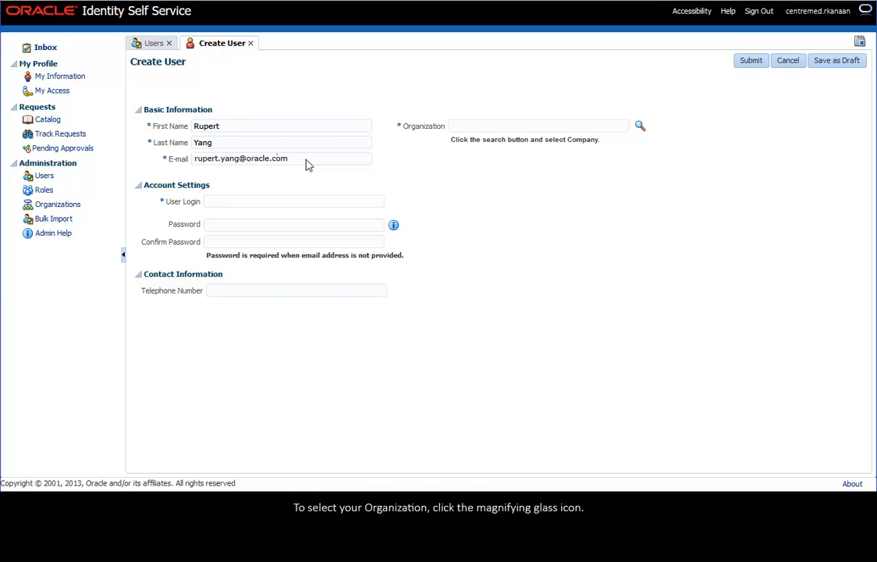
Step: Set the organization to centremed and enter the user's login name
click(640, 127)
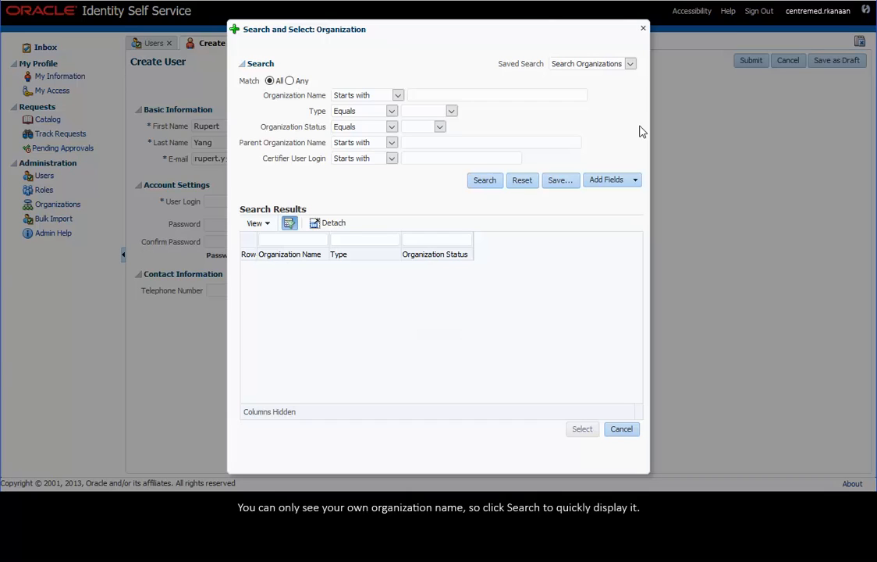
click(485, 181)
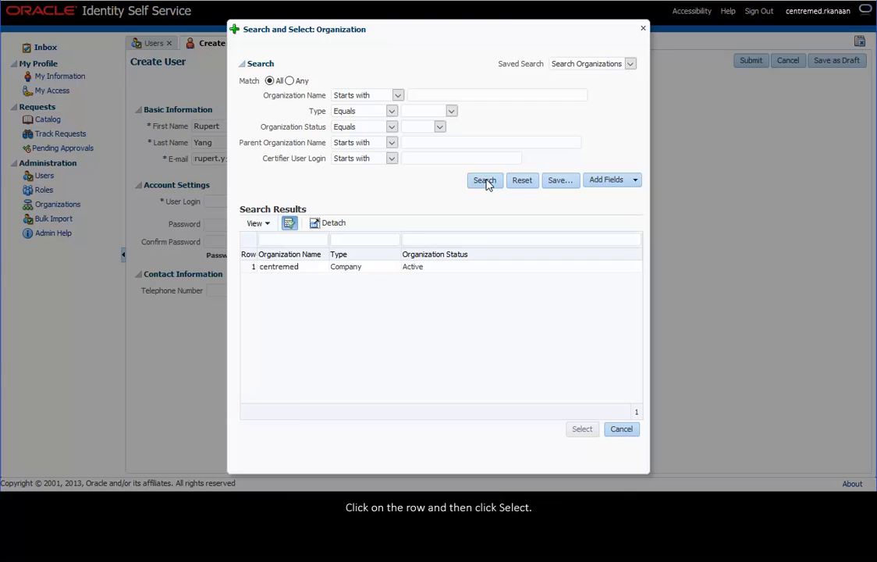
click(307, 269)
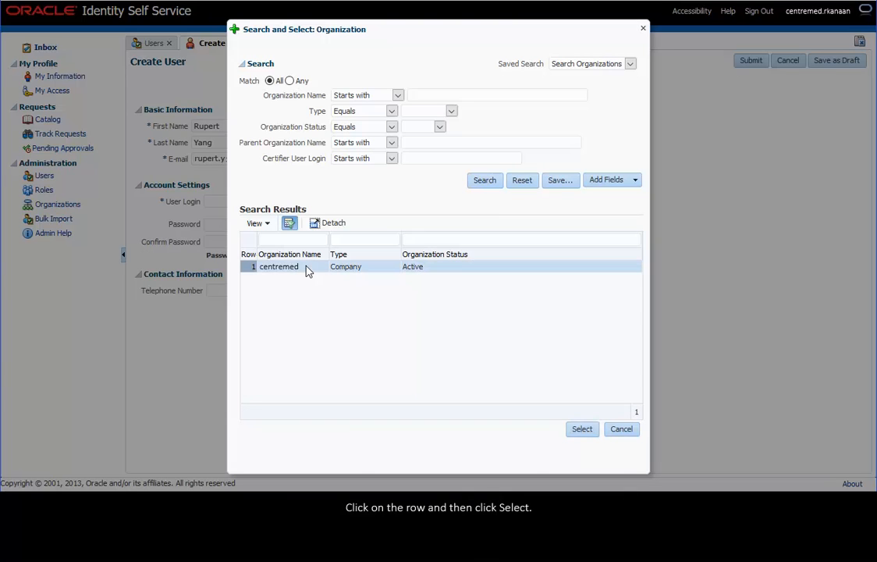
click(588, 432)
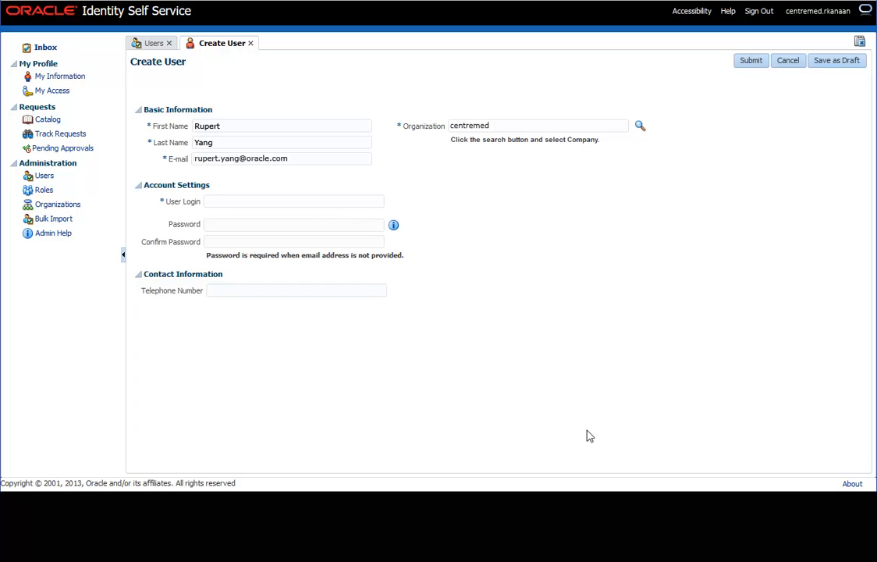
click(250, 203)
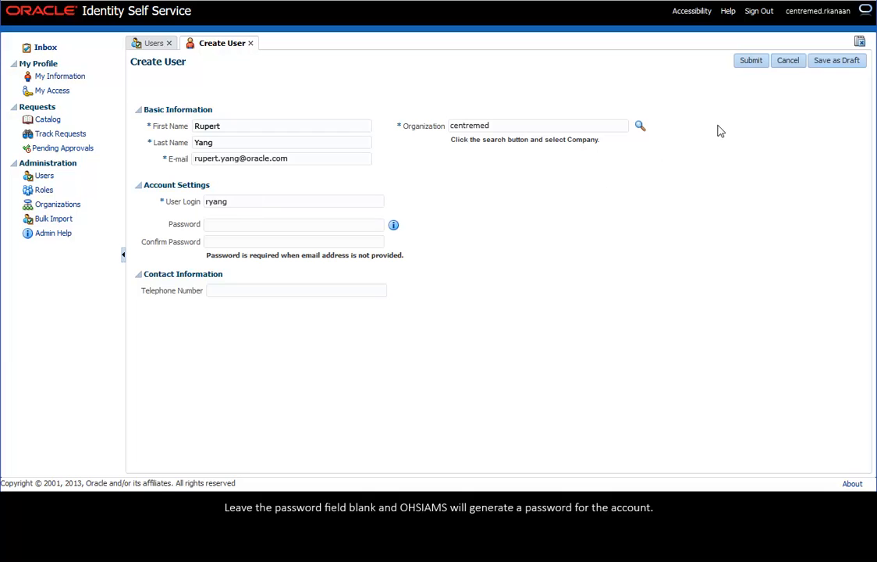
Step: Submit the Create User form to create the new account
click(750, 61)
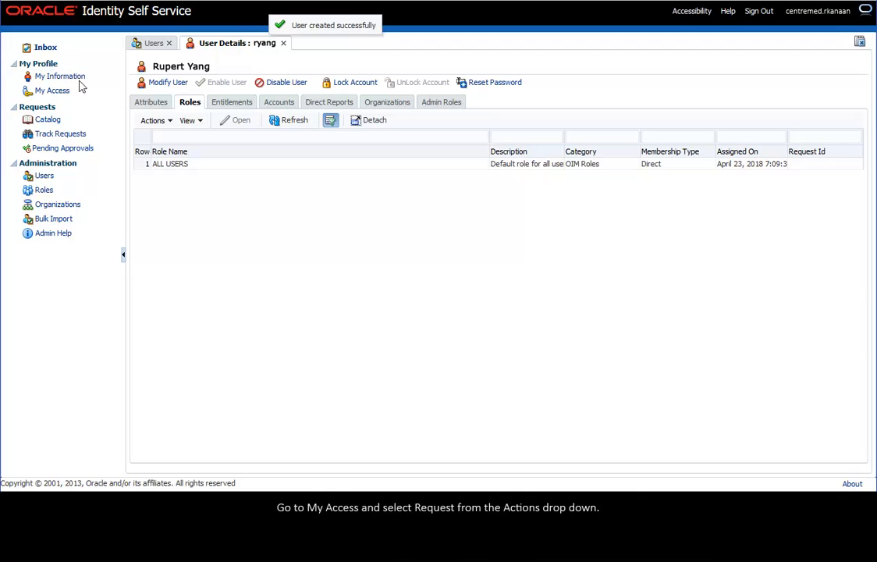
Step: Start a new role request from My Access to bring up the role catalog
click(52, 90)
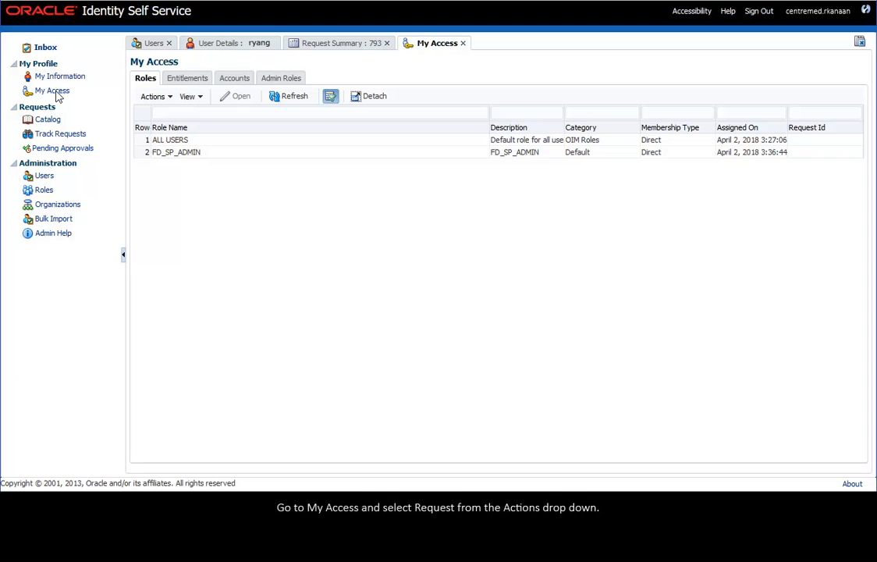
click(167, 96)
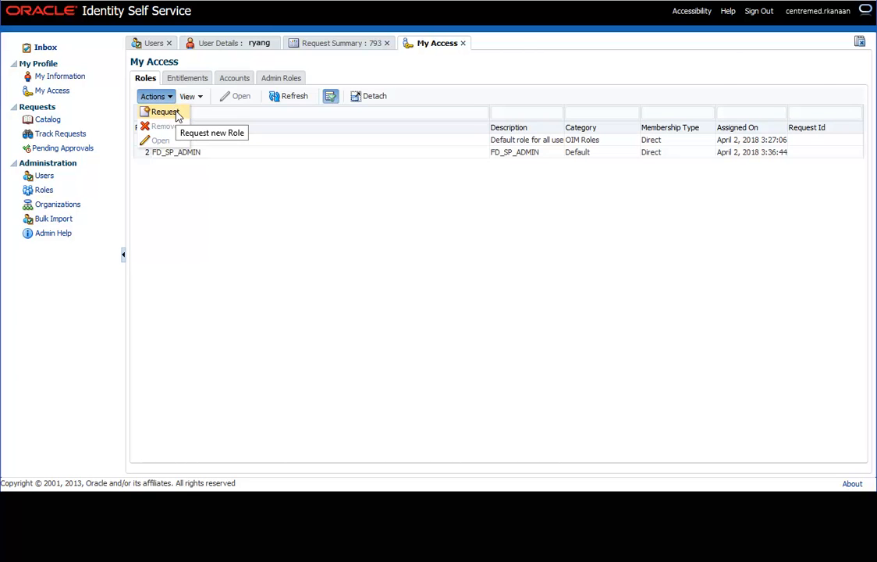
click(176, 110)
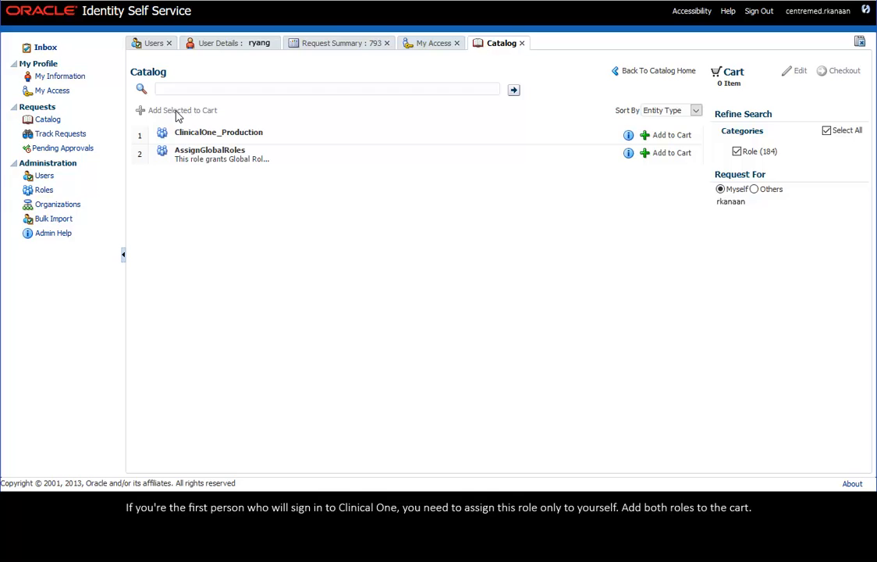
Step: Request ClinicalOne_Production and AssignGlobalRoles for yourself and submit the request
click(671, 136)
click(670, 156)
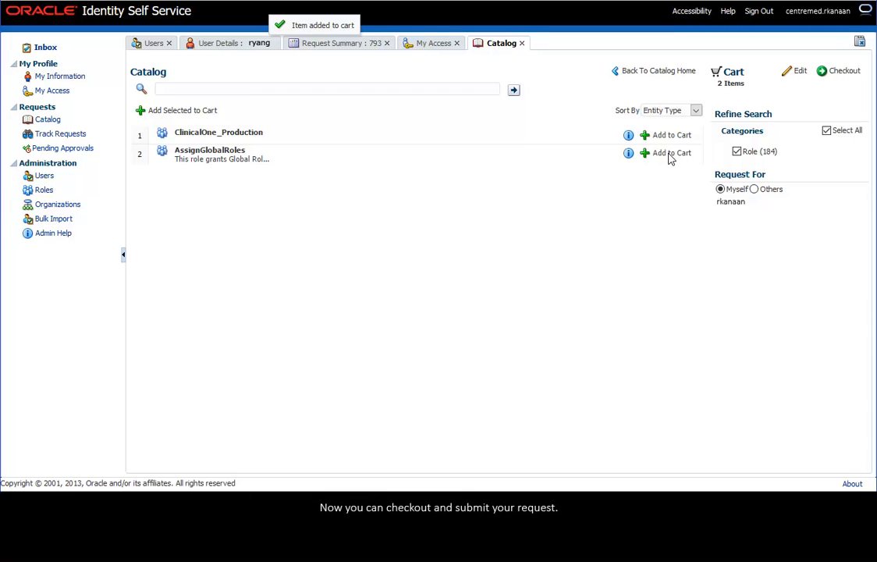
click(842, 72)
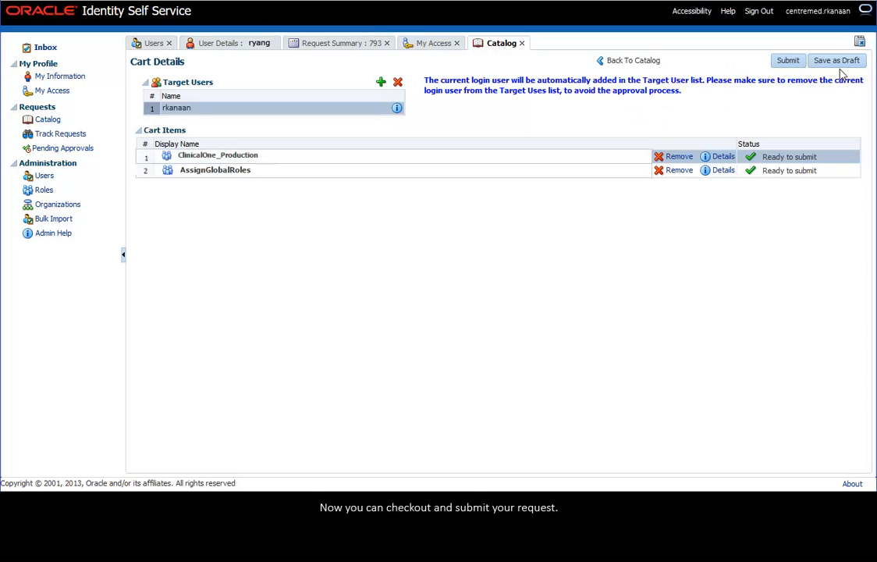
click(785, 61)
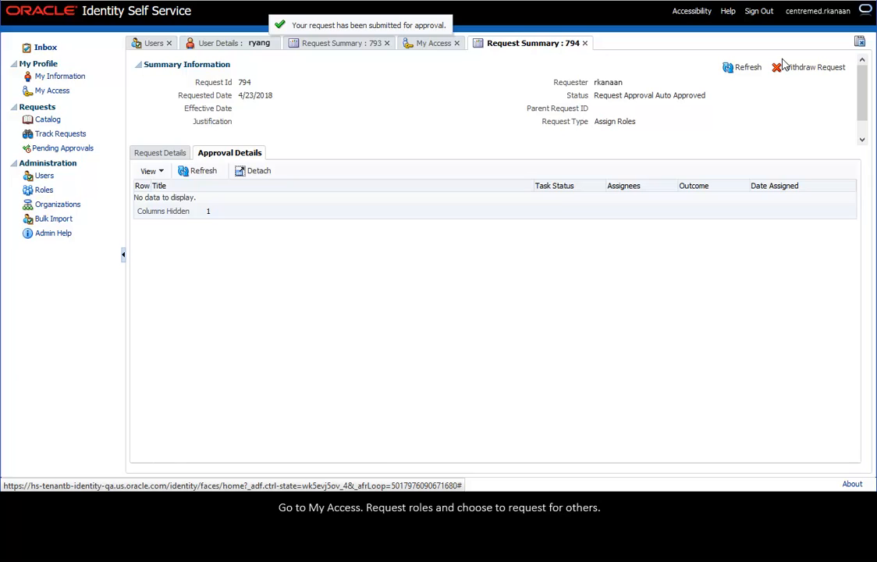
Step: Start a new catalog request for Others and bring up the target-user search
click(52, 92)
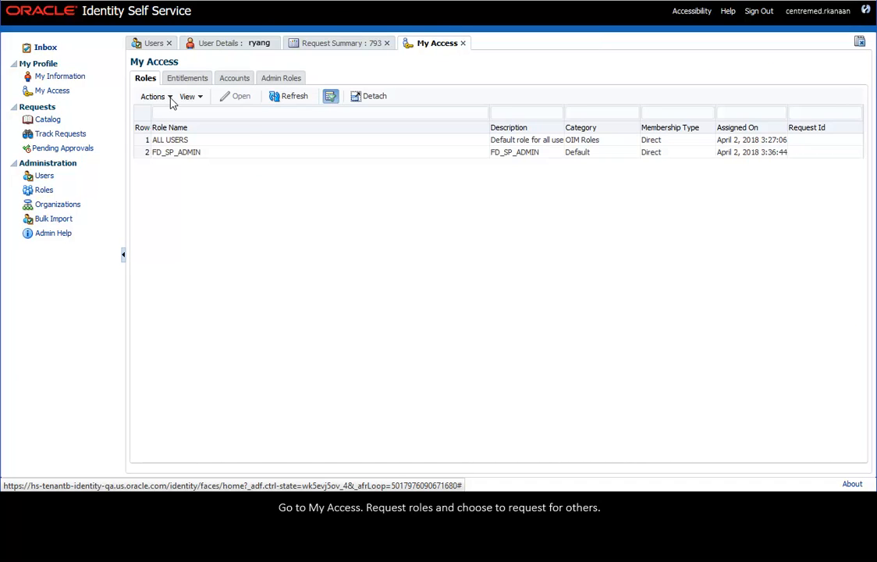
click(160, 97)
click(164, 111)
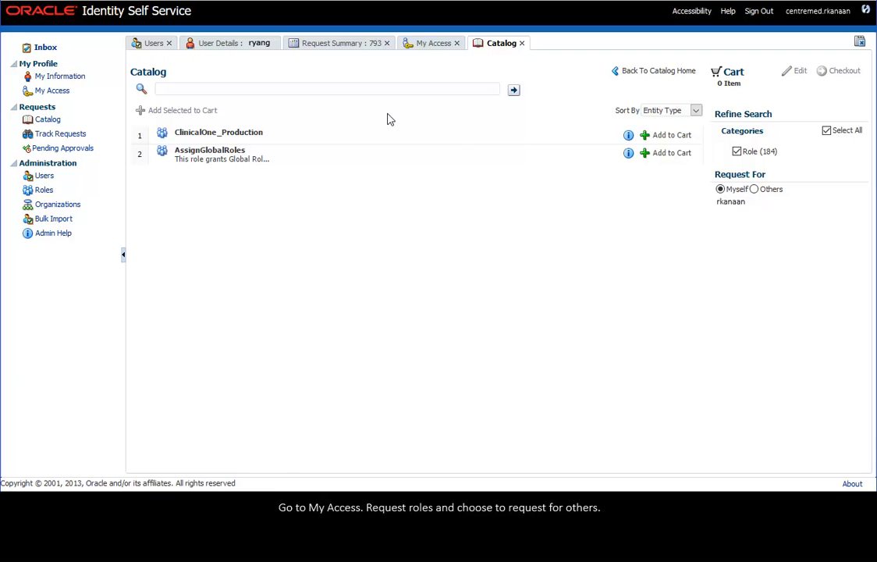
click(755, 190)
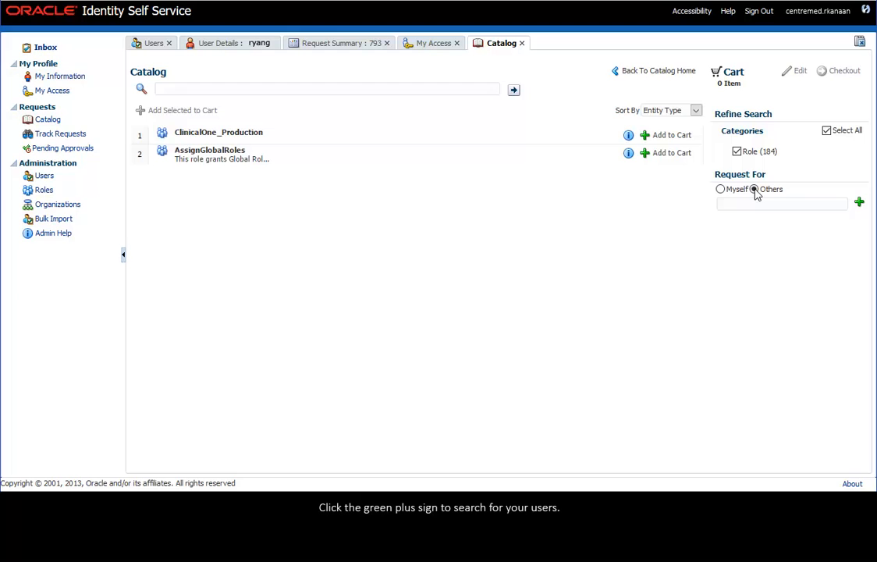
click(860, 202)
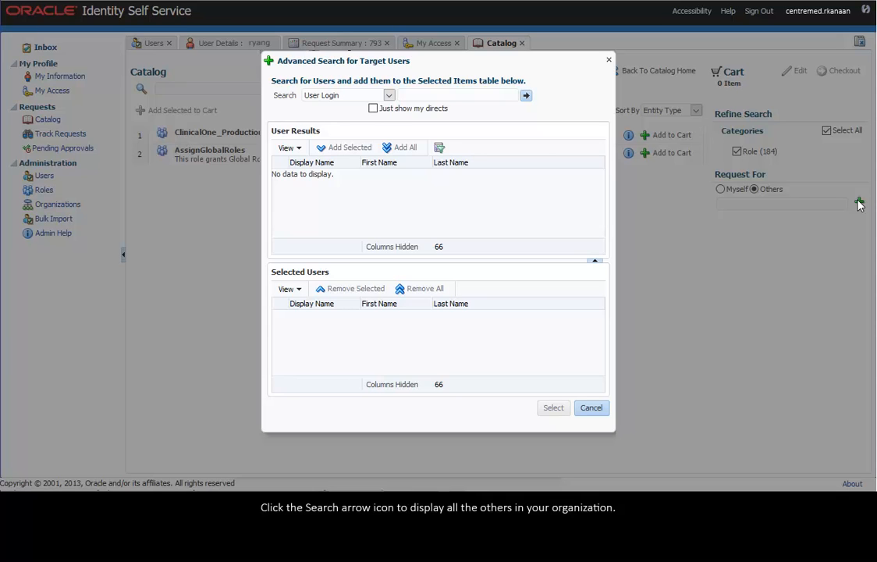
Step: Search the organization's users and add the single found user as the request target
click(526, 95)
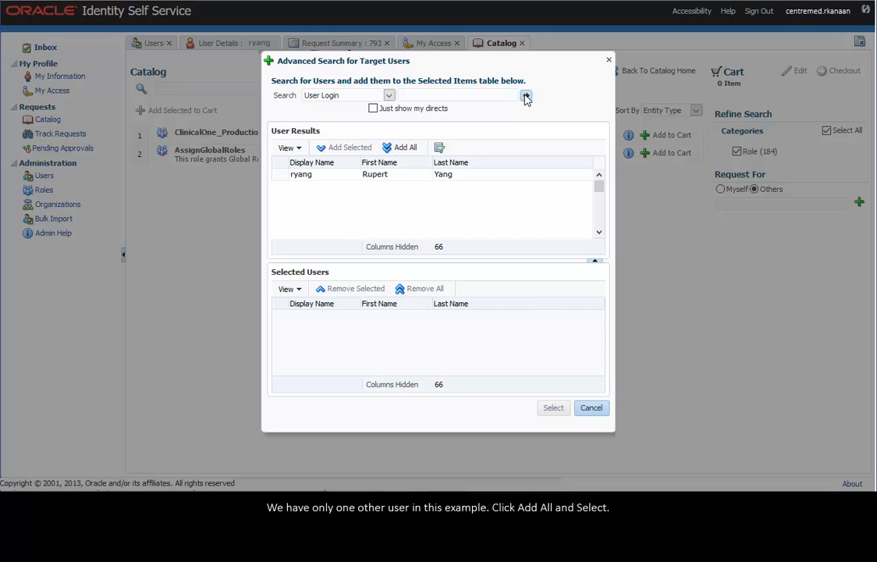
click(391, 149)
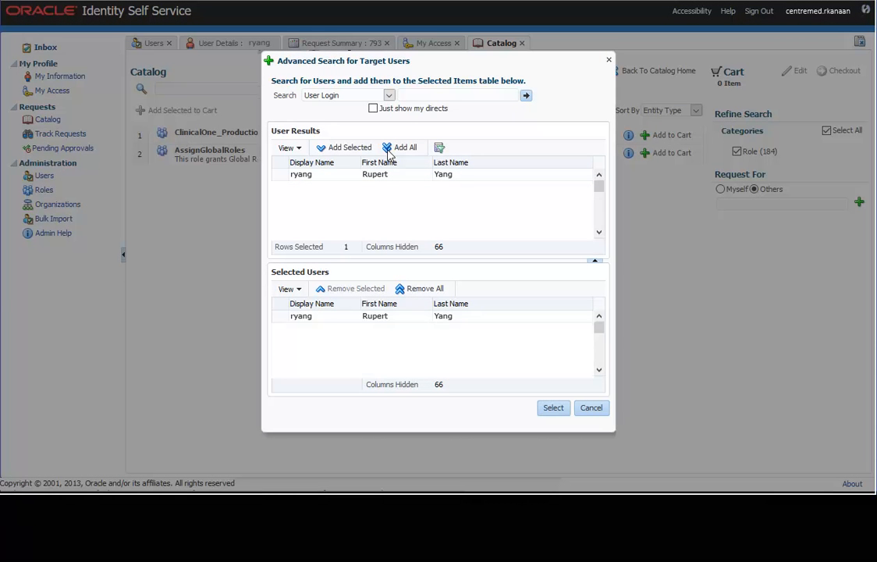
click(553, 409)
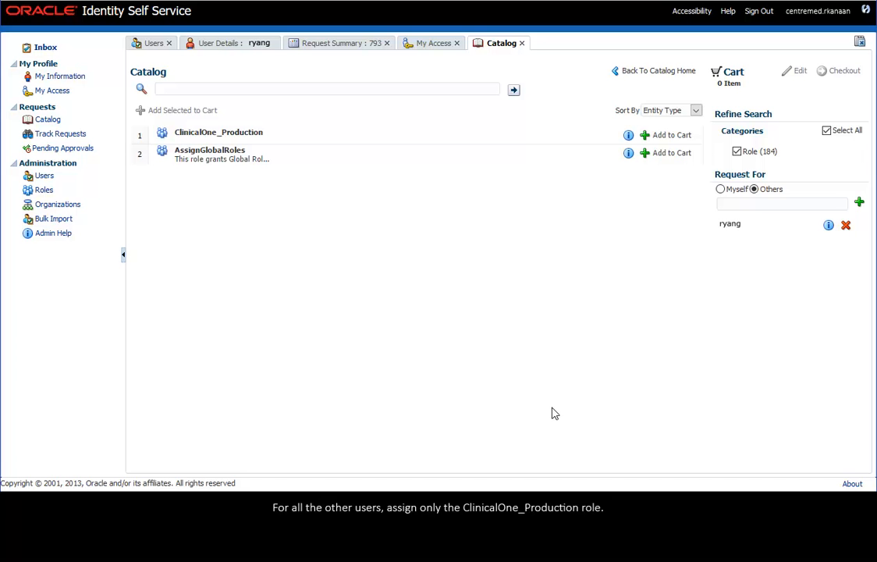
Step: Check out and submit a request for only ClinicalOne_Production for the new user
click(665, 137)
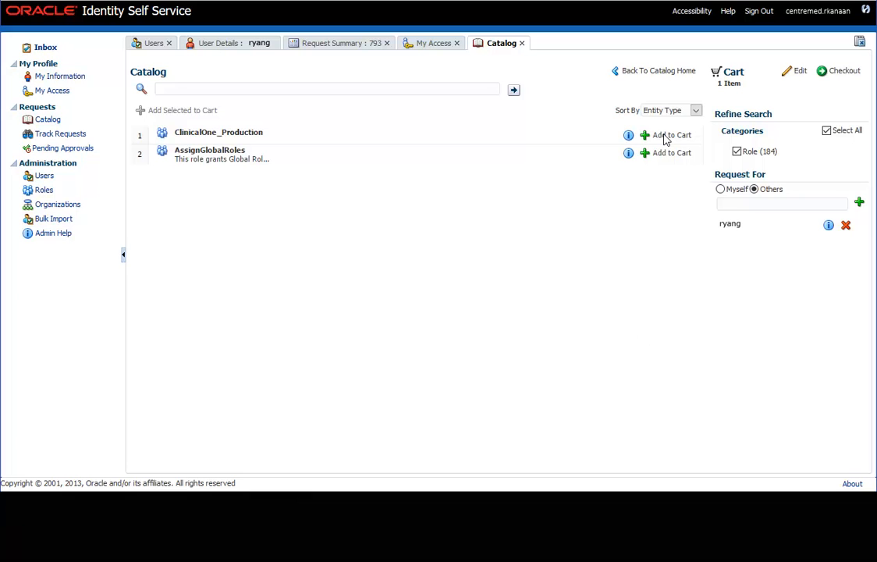
click(831, 72)
click(785, 61)
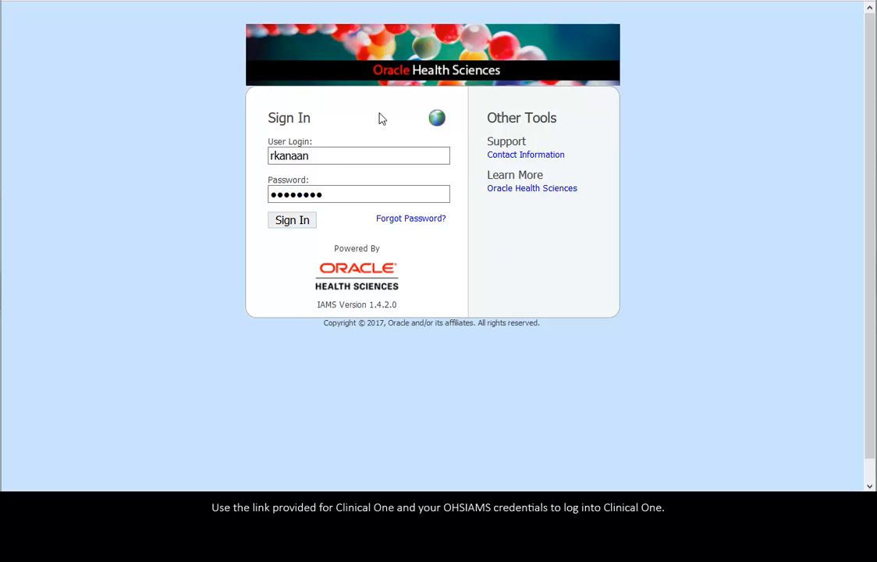
Step: Sign in to Clinical One with the administrator's filled-in credentials
click(292, 221)
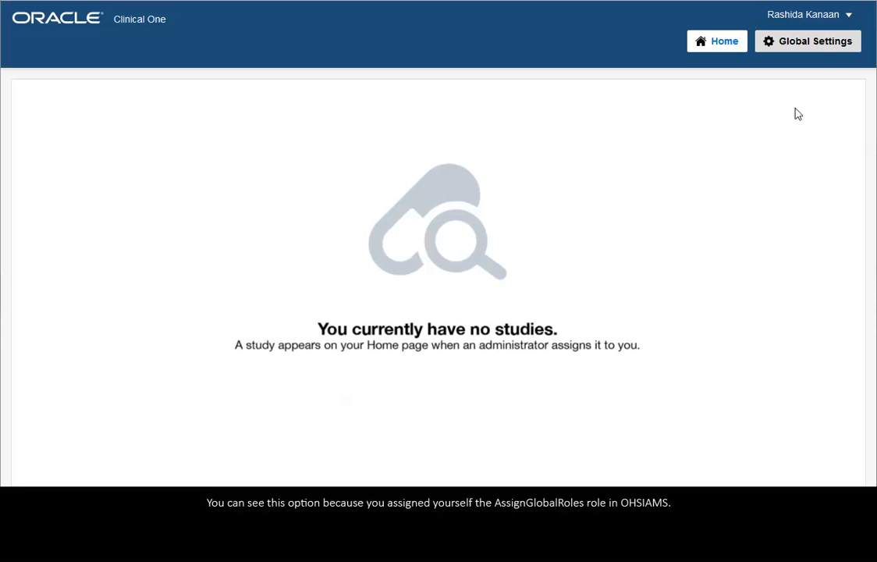
Step: In Global Settings, create a global user for yourself with the Training Administrator role
click(817, 43)
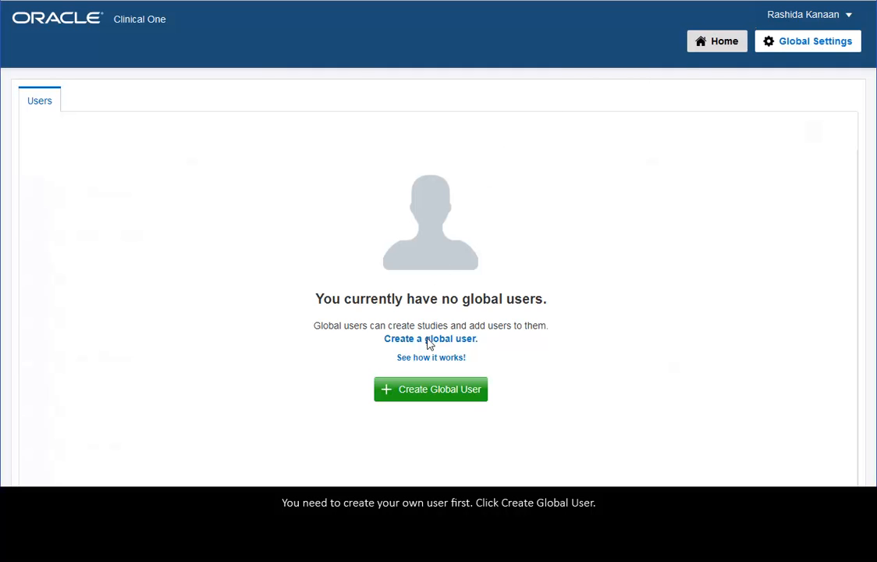
click(426, 394)
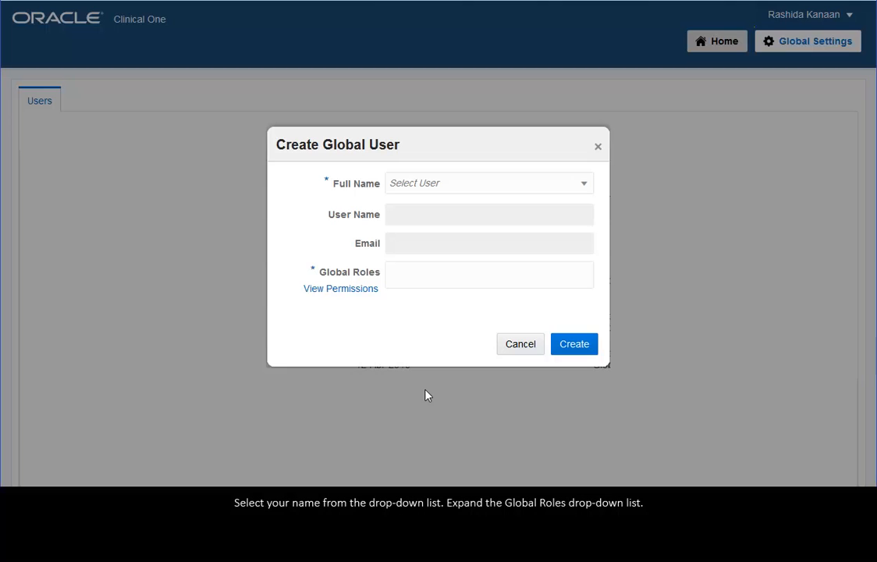
click(584, 186)
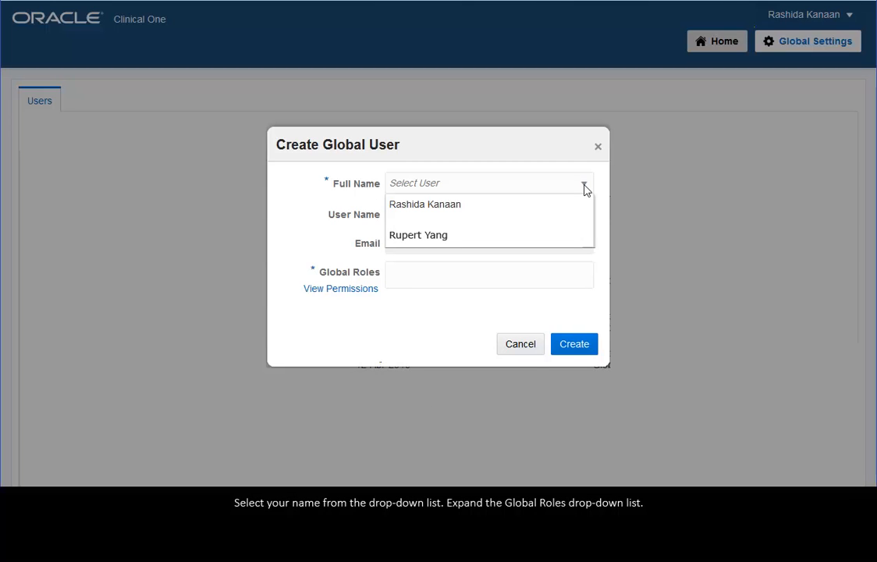
click(431, 207)
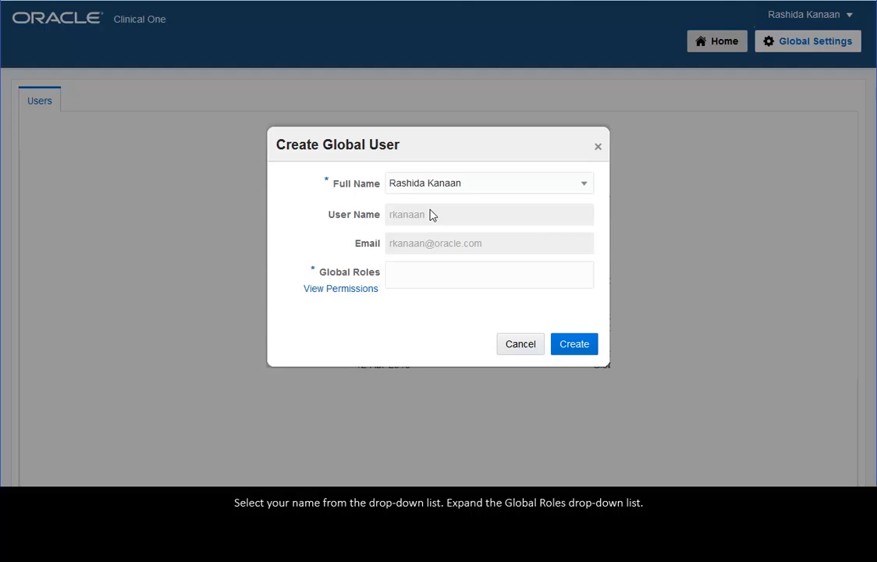
click(428, 277)
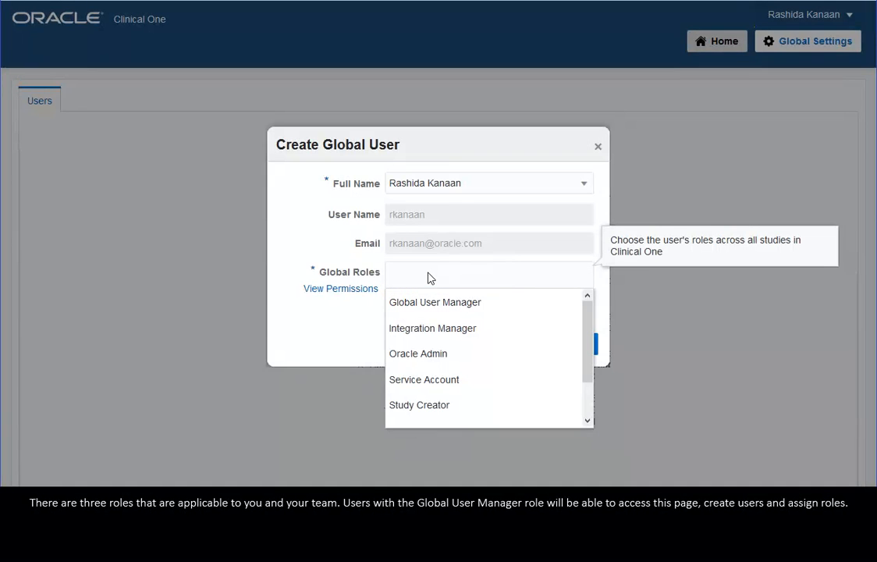
scroll(589, 407, down, 1)
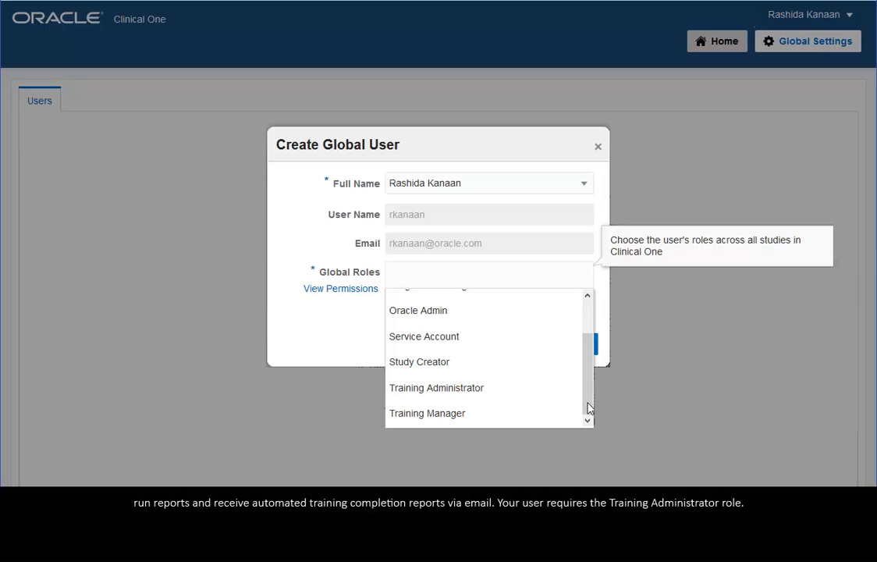
click(458, 393)
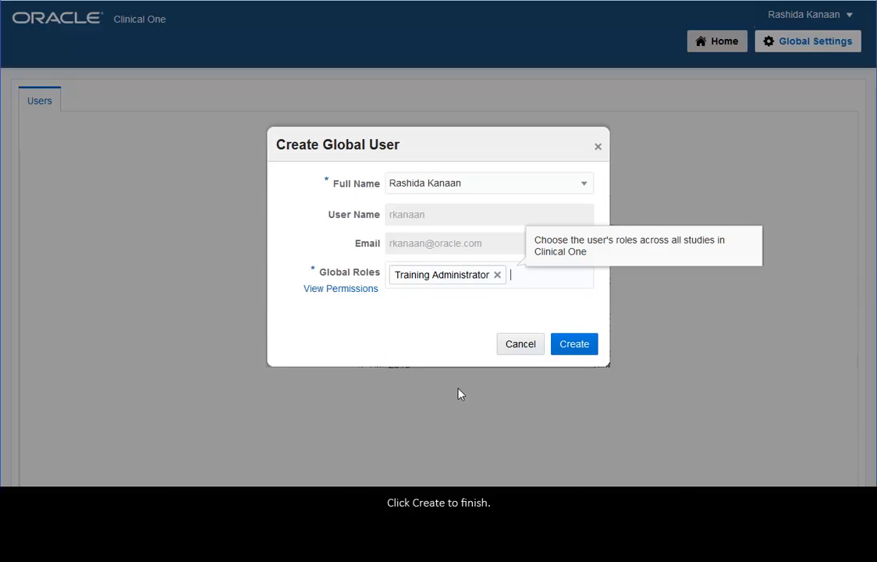
click(575, 345)
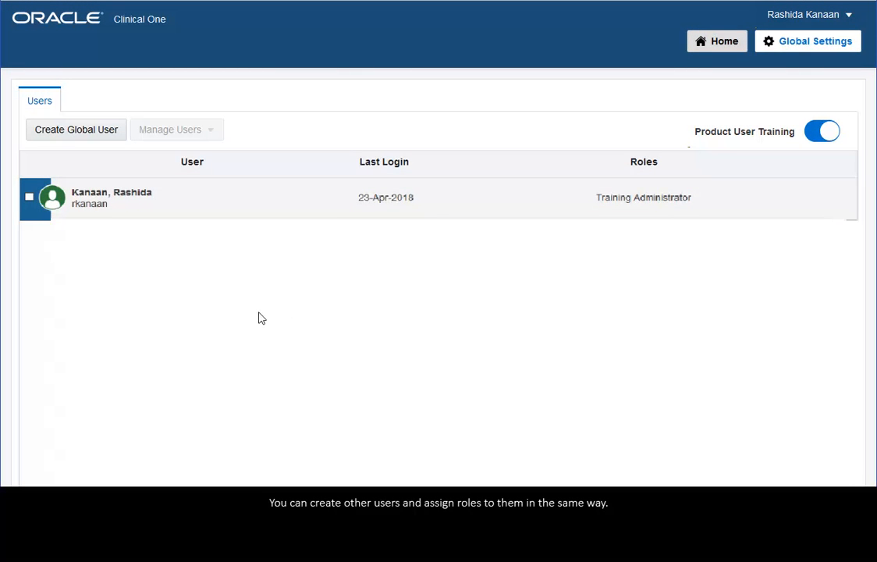
Step: Create a global user for the second person with the Training Manager global role
click(68, 132)
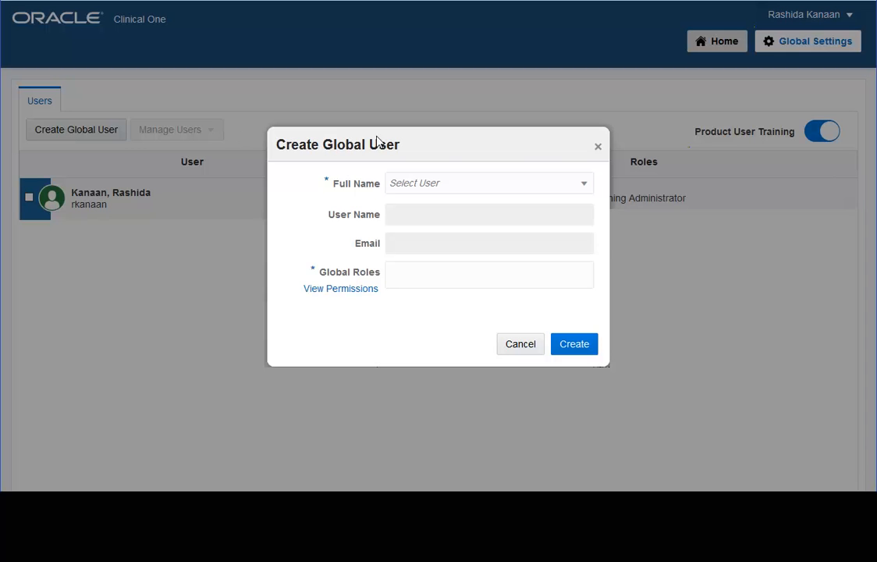
click(586, 186)
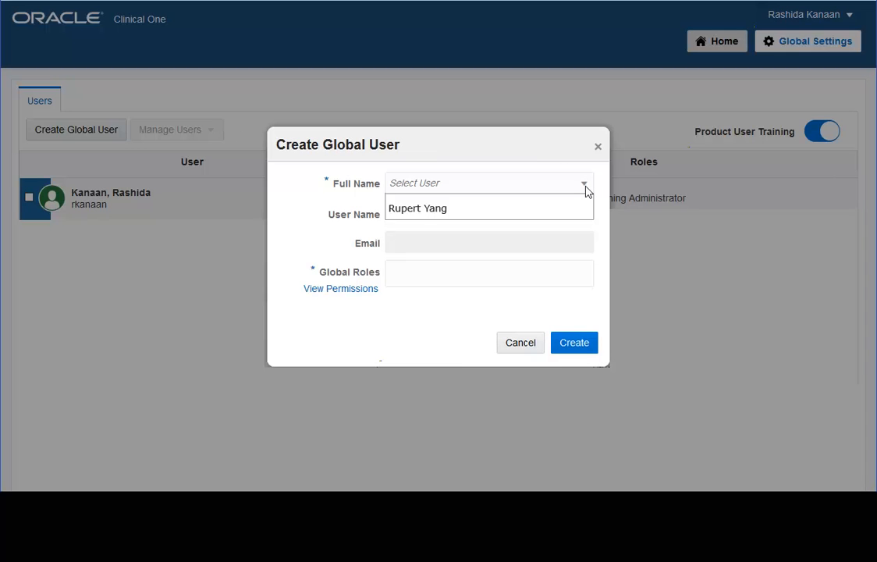
click(417, 212)
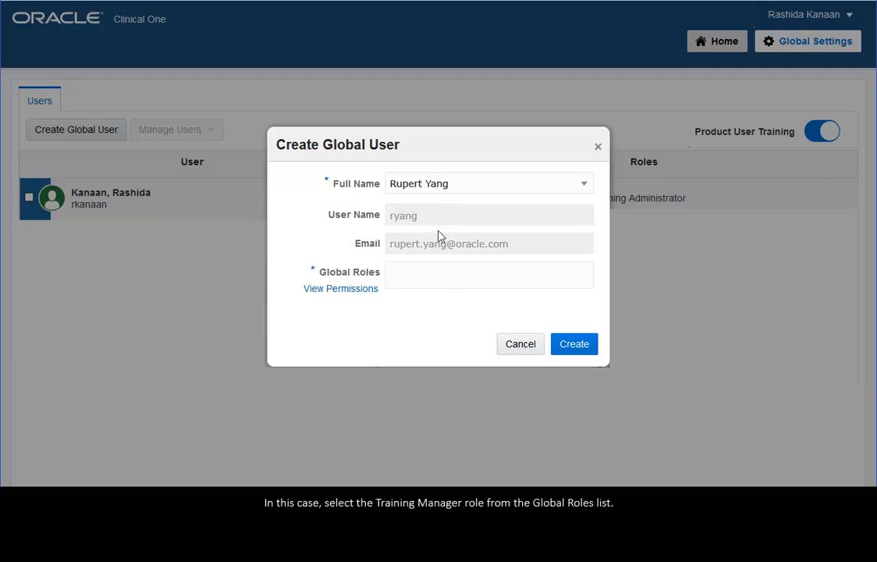
click(443, 283)
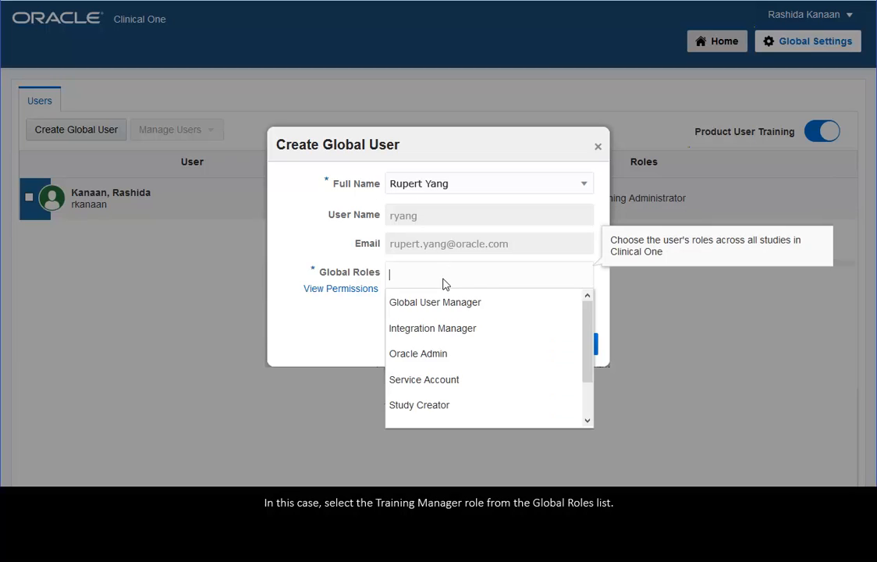
click(590, 405)
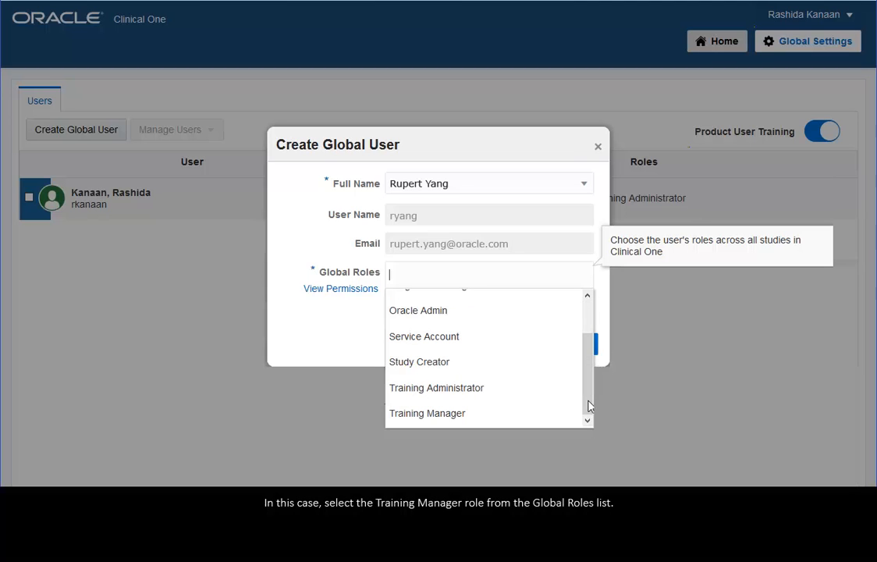
click(434, 416)
click(575, 346)
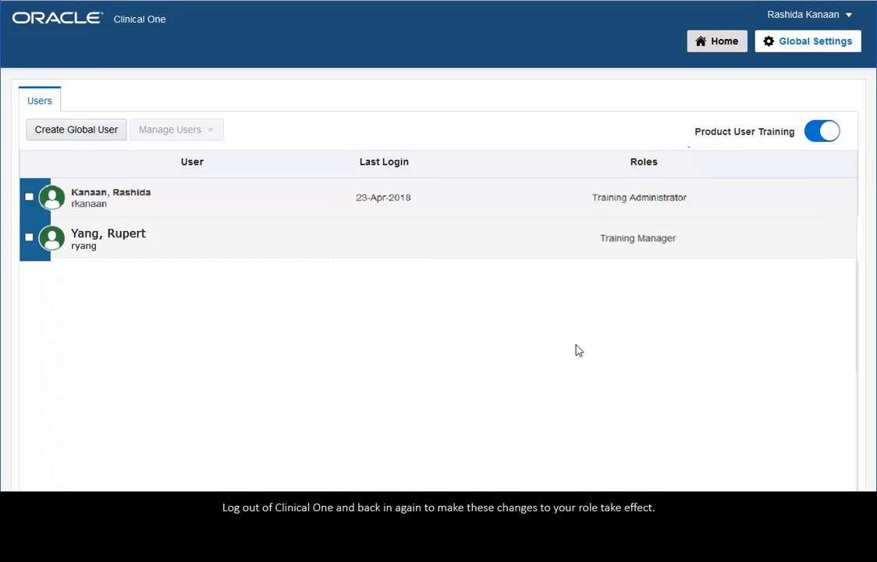
Step: Sign out and back in, play the Home page training video, and close Training Complete
click(849, 15)
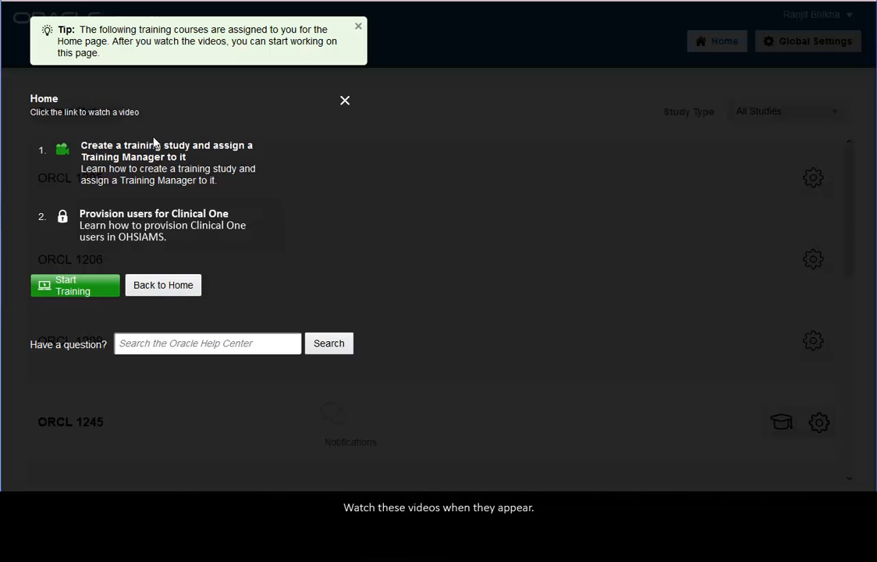
click(102, 169)
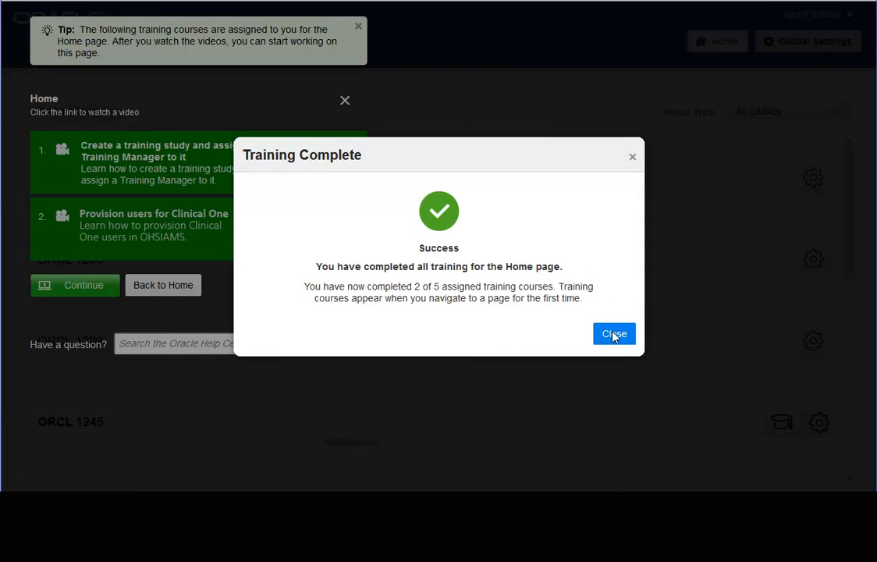
click(614, 335)
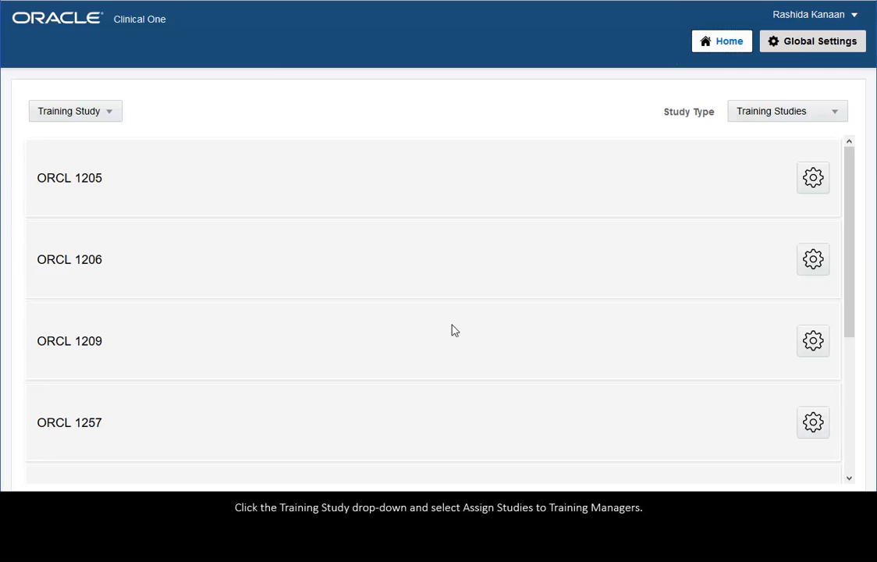
Step: Assign training study ORCL 2808 to the Training Manager and save
click(110, 116)
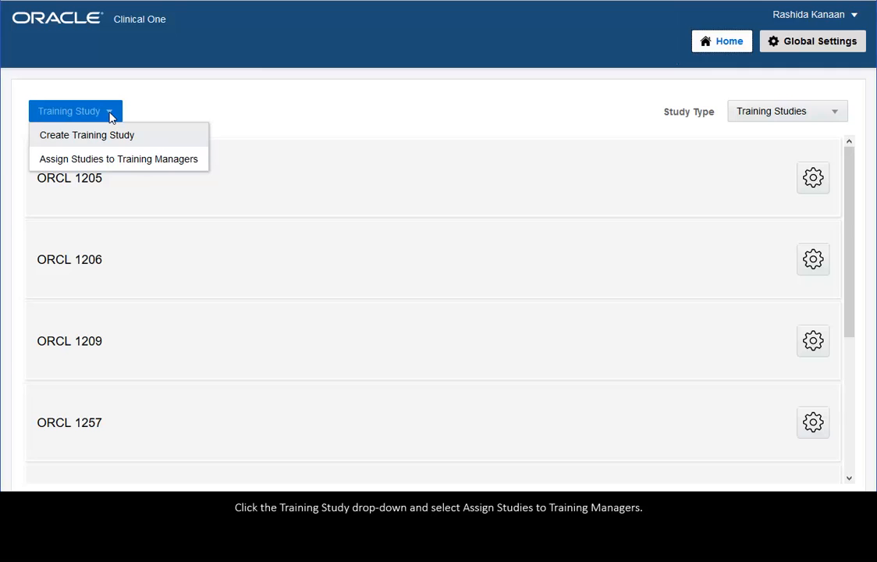
click(135, 164)
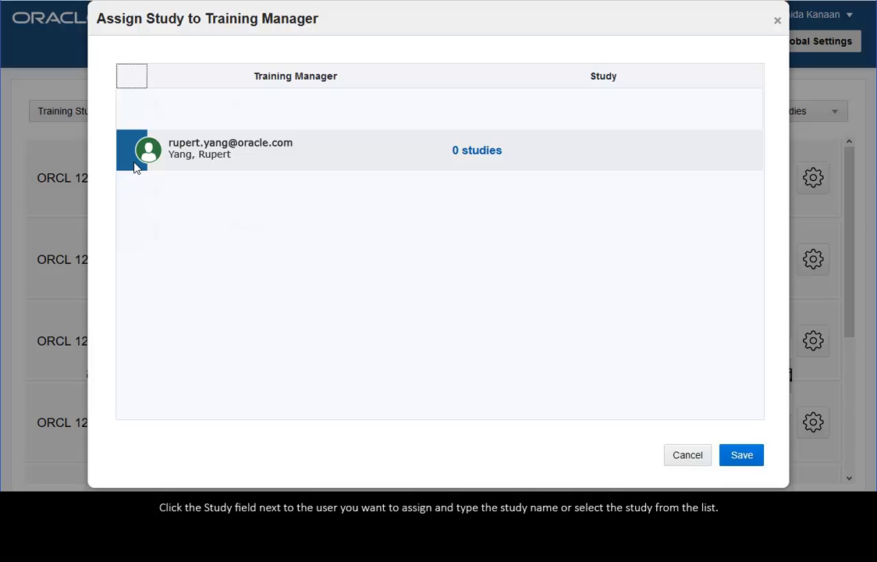
click(484, 152)
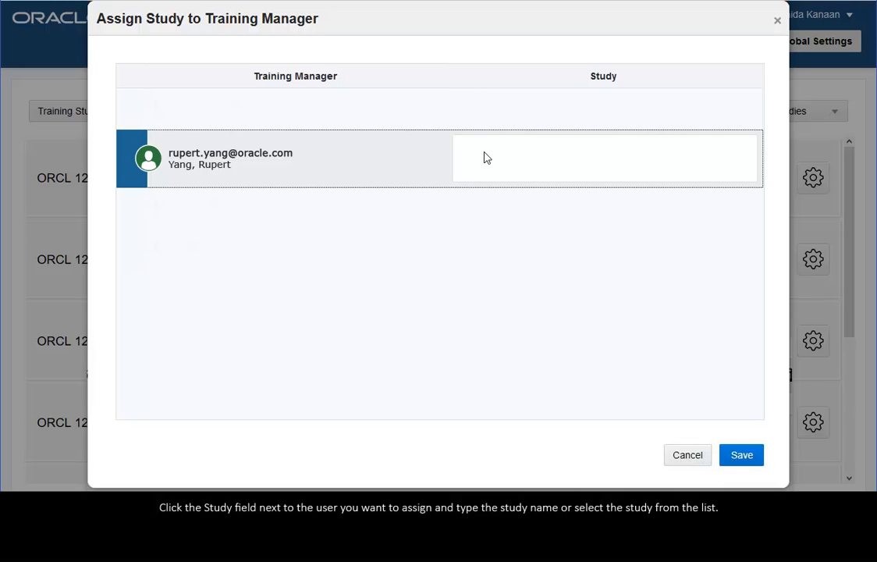
click(484, 157)
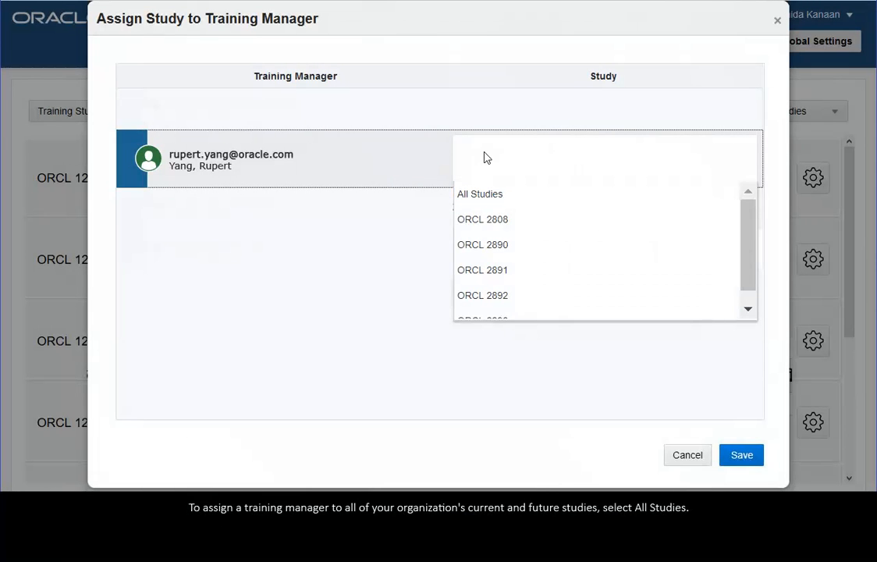
click(490, 221)
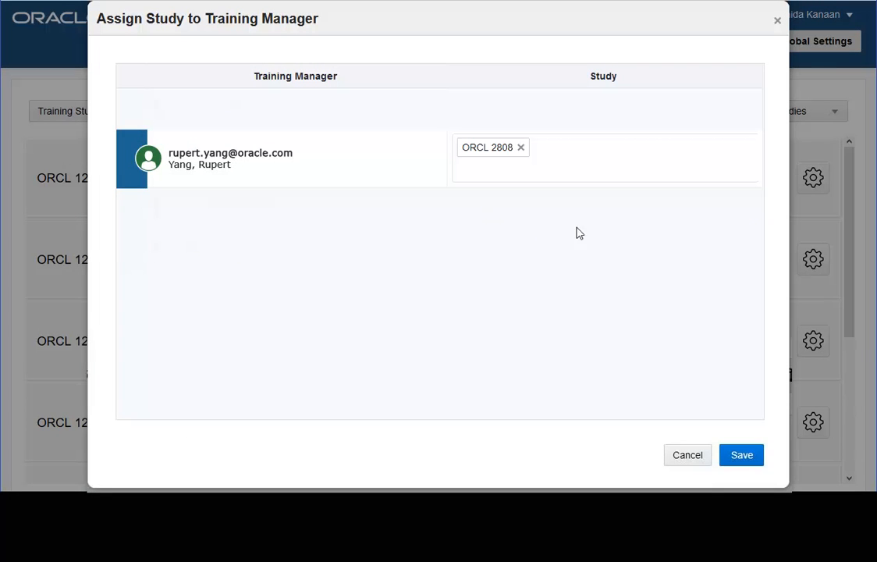
click(740, 456)
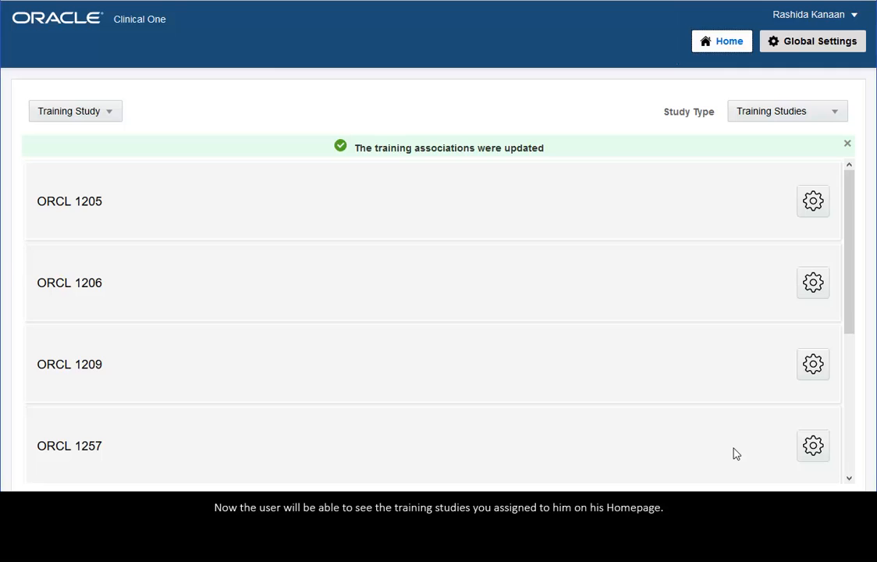